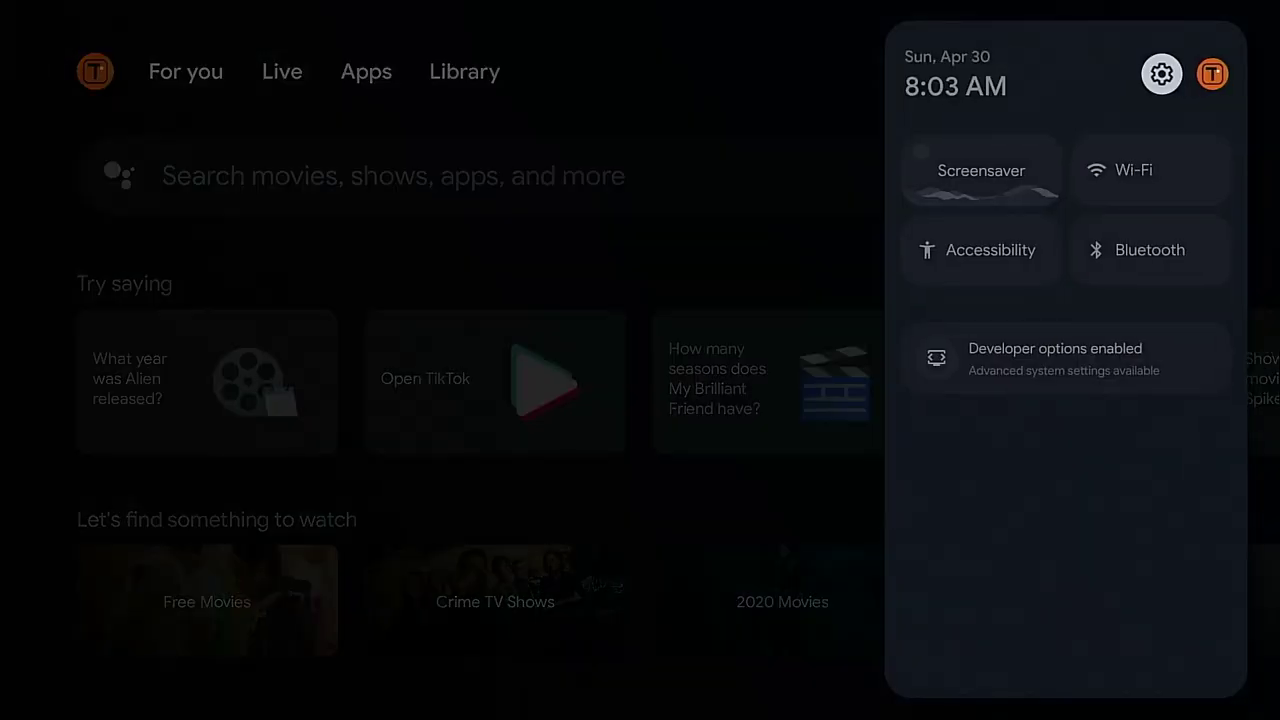
key(Return)
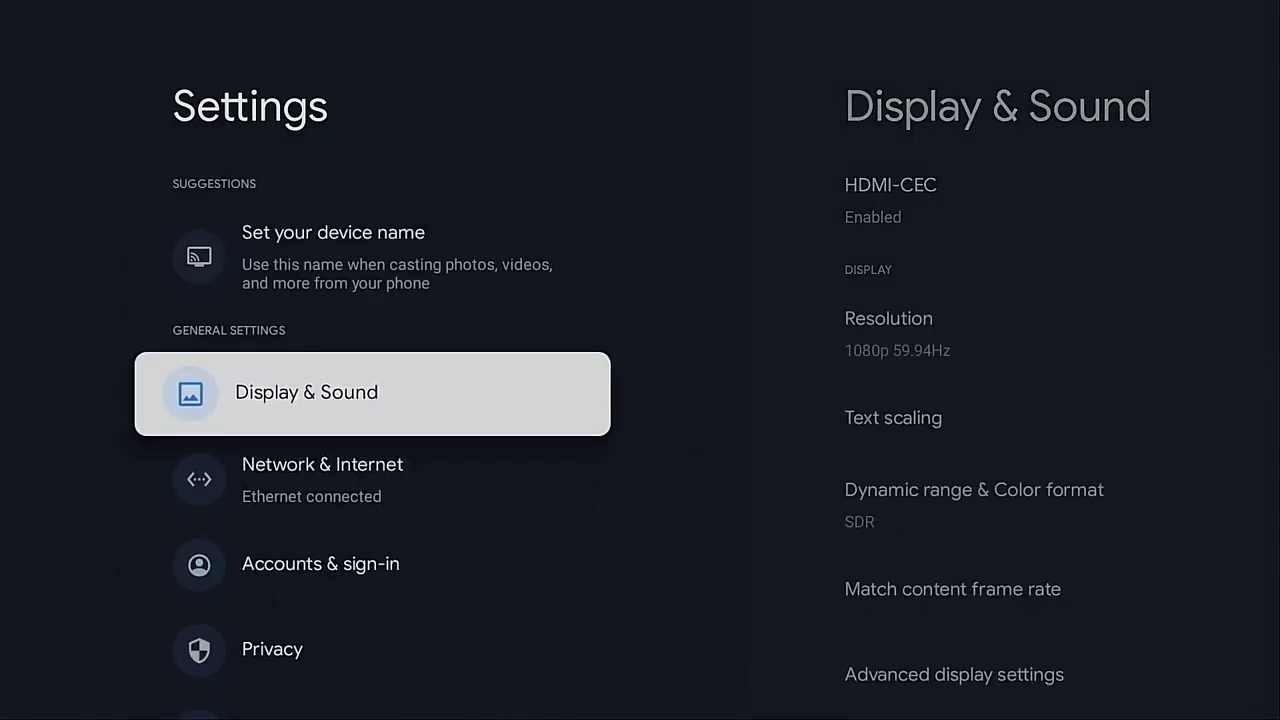
Confirm Network & Internet in Settings shows 'Ethernet connected', then return to the home screen
key(Down)
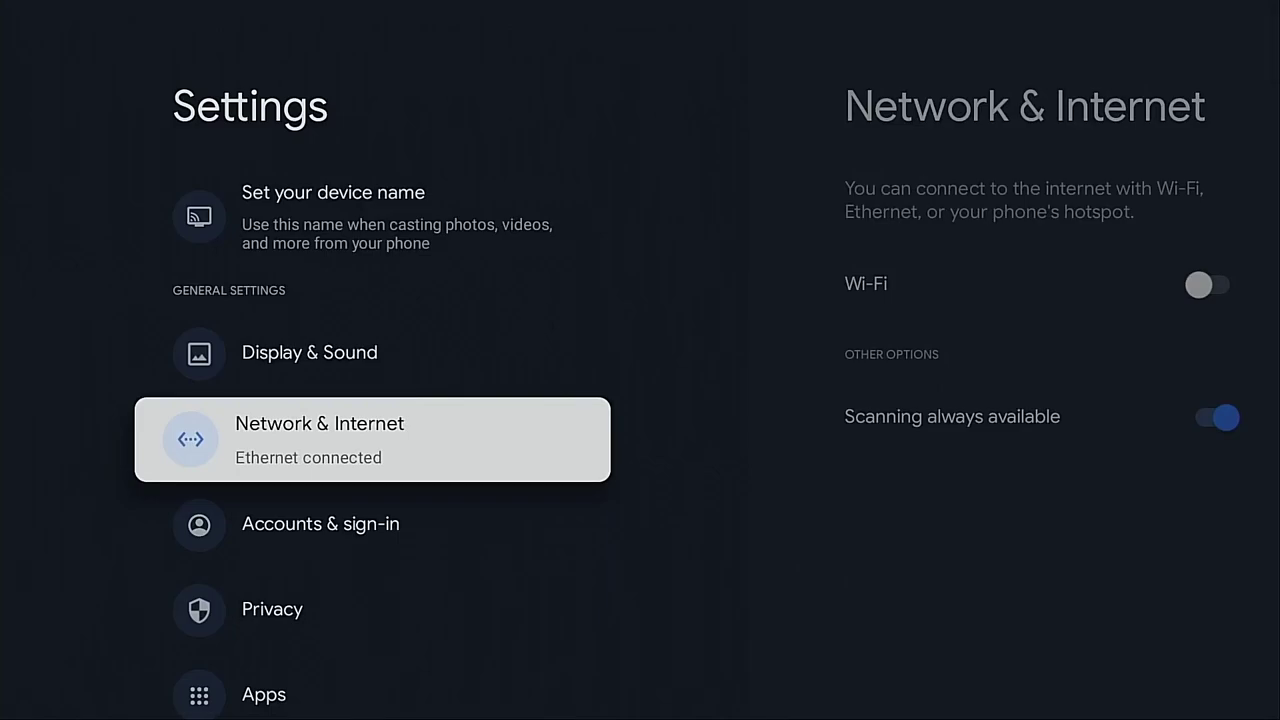
key(Escape)
Launch analiti from Your apps and run a no-VPN speed test: 239 Mbps down, 256 Mbps up
key(Down)
key(Down)
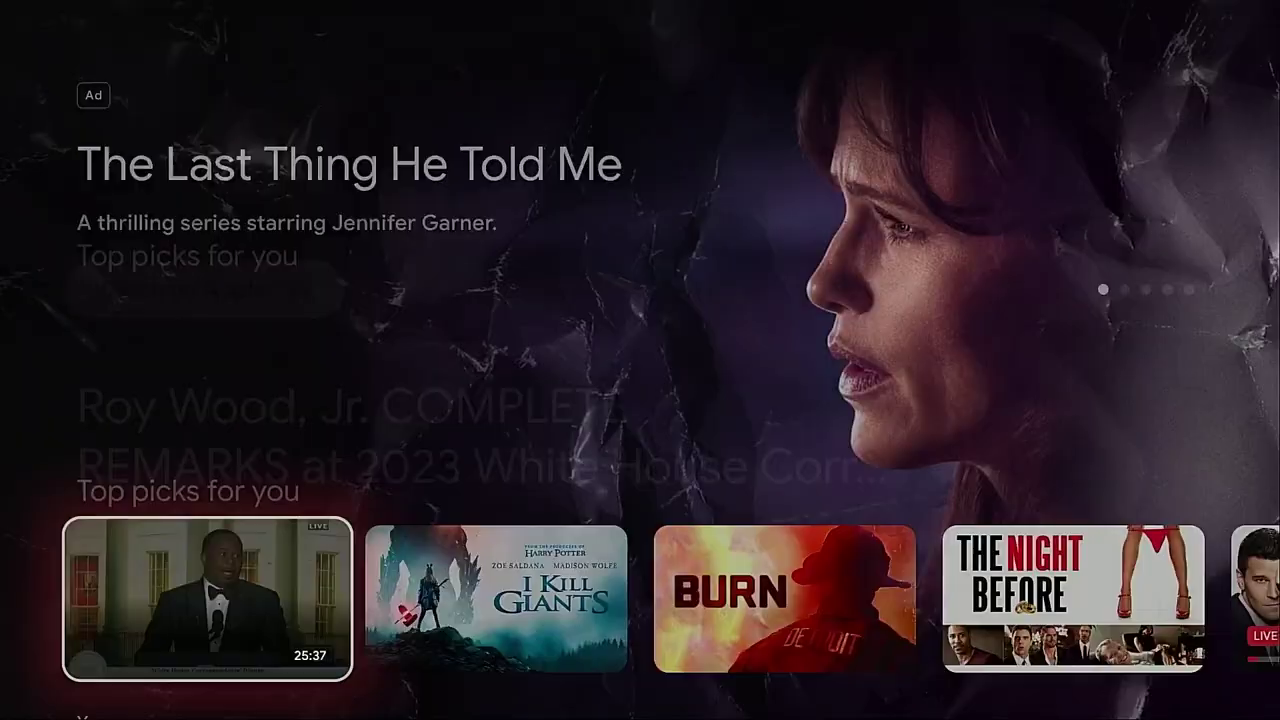
key(Right)
key(Right)
key(Right)
key(Right)
key(Right)
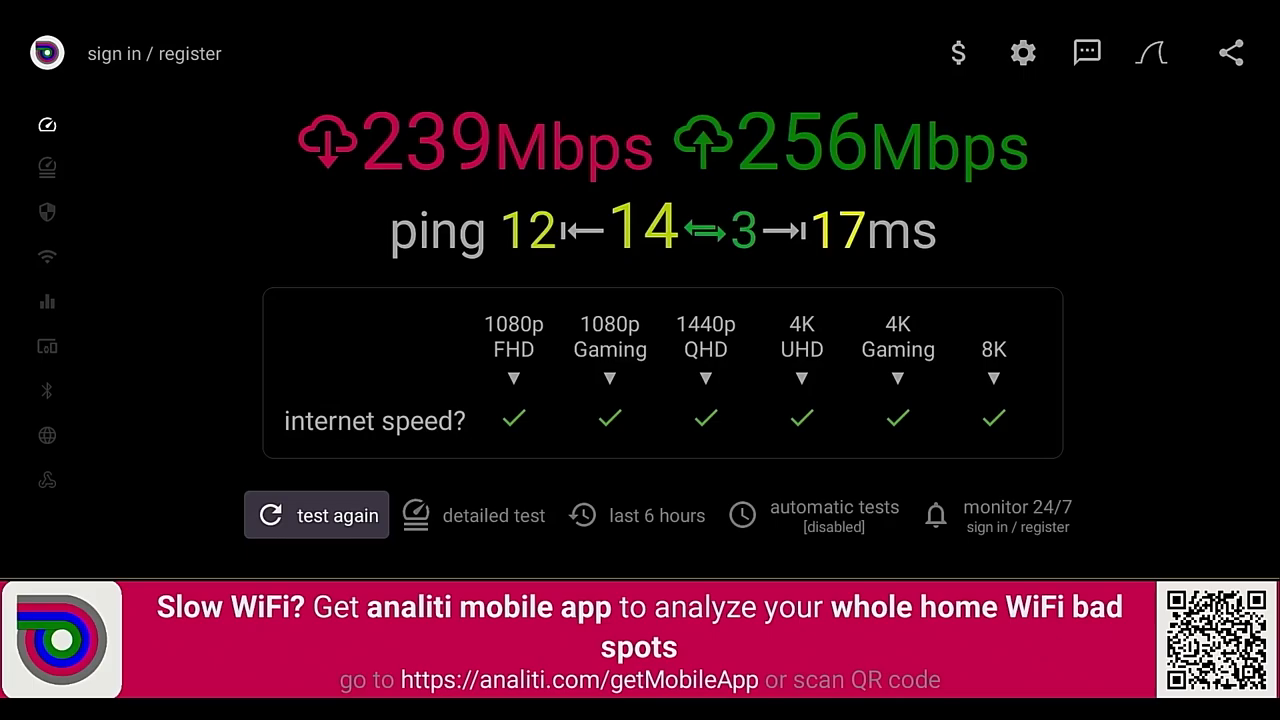
key(Escape)
Open Surfshark and quick-connect to Fastest location (United States – Latham), accepting the connection request
key(Left)
key(Left)
key(Left)
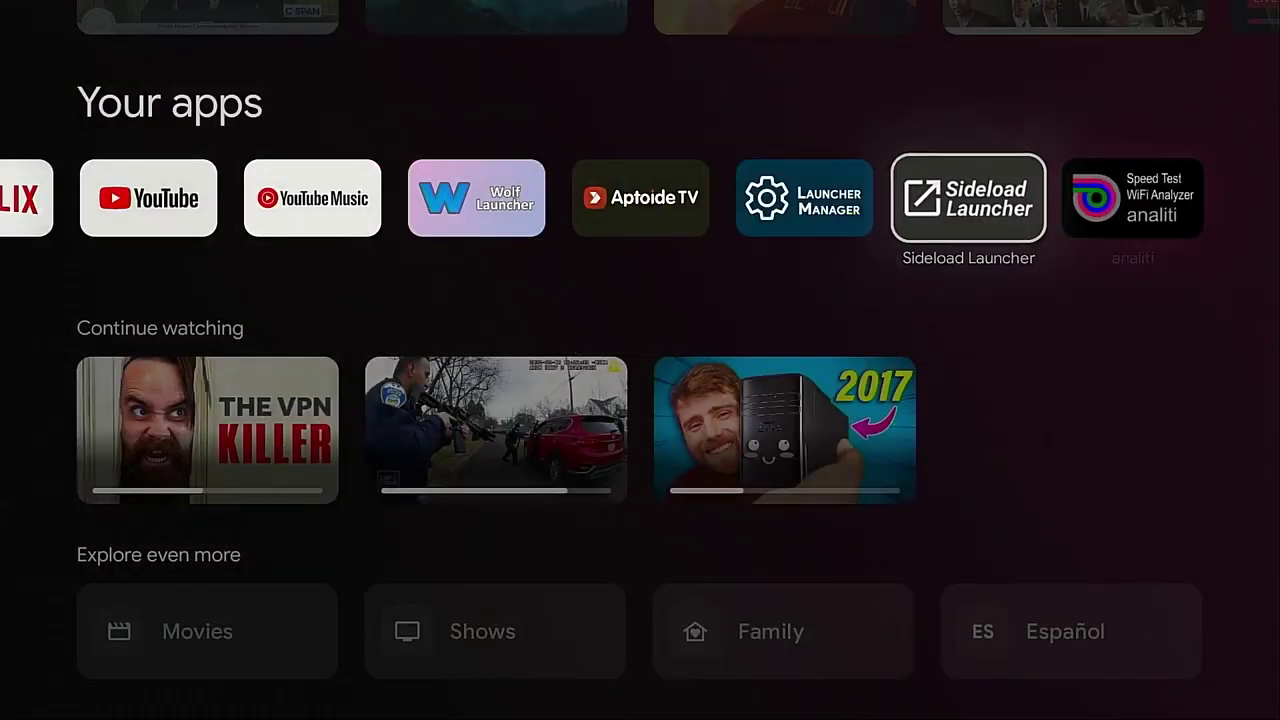
key(Left)
key(Left)
key(Left)
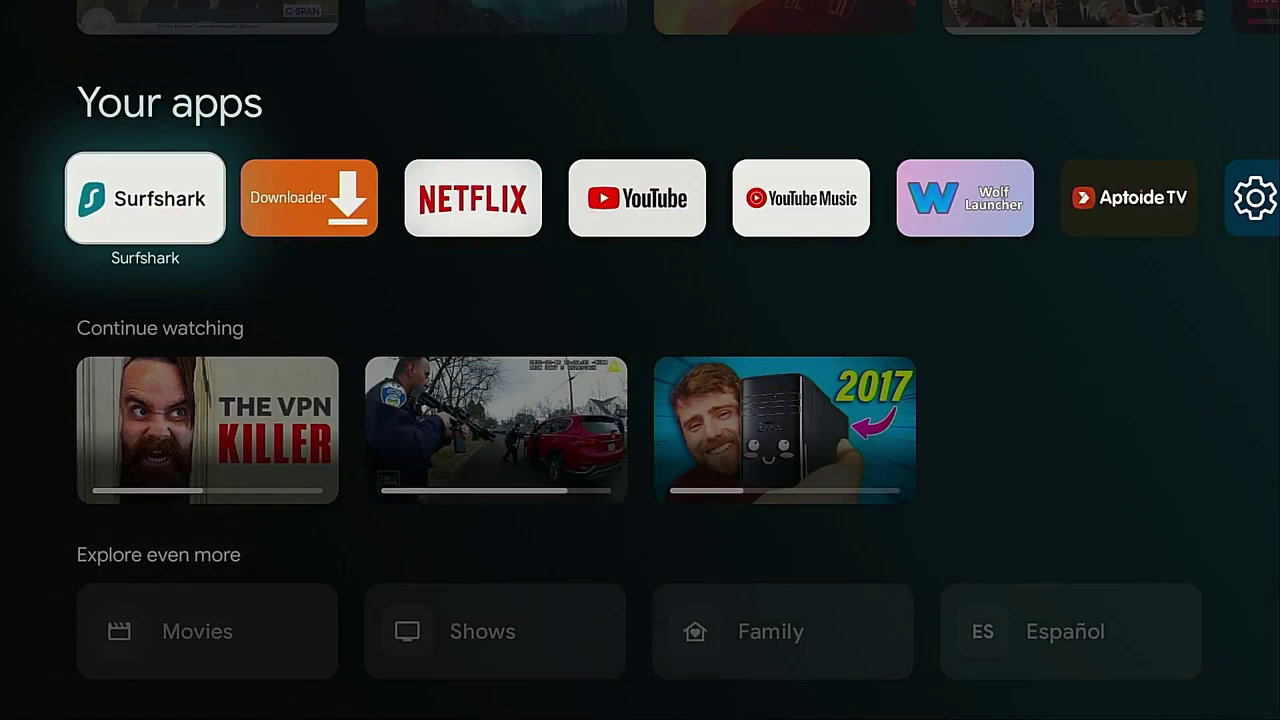
key(Right)
key(Left)
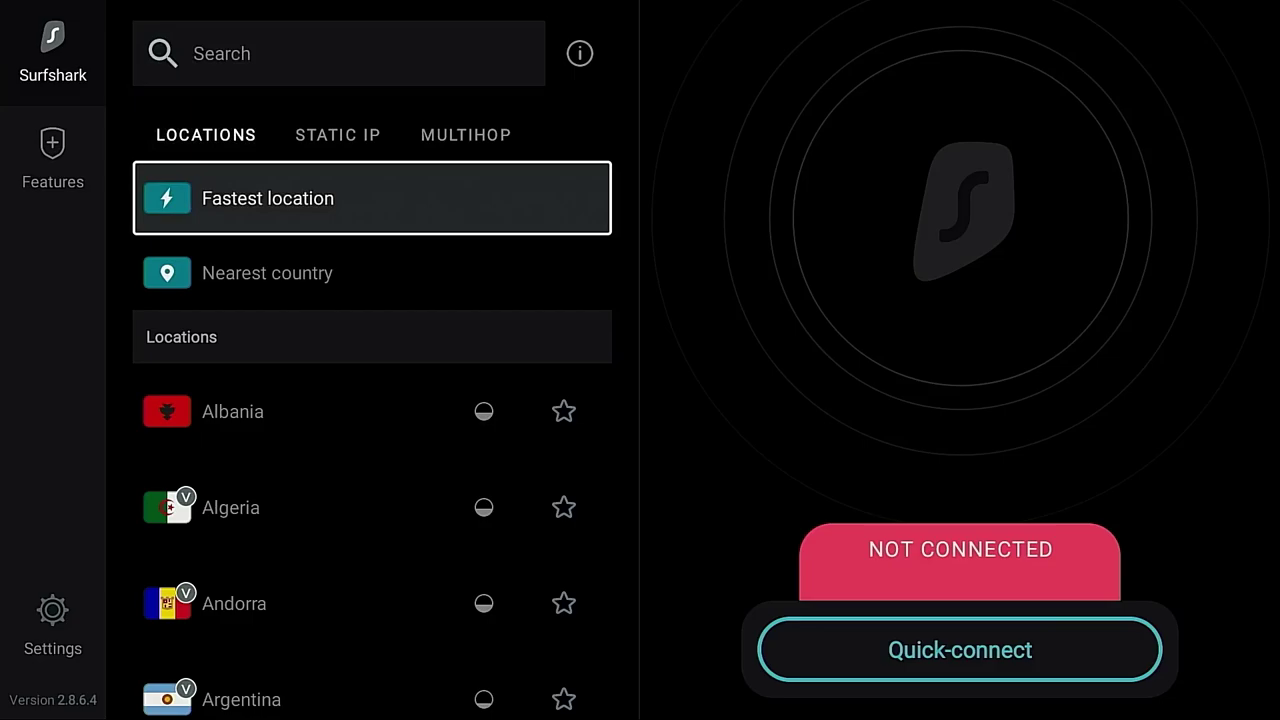
key(Return)
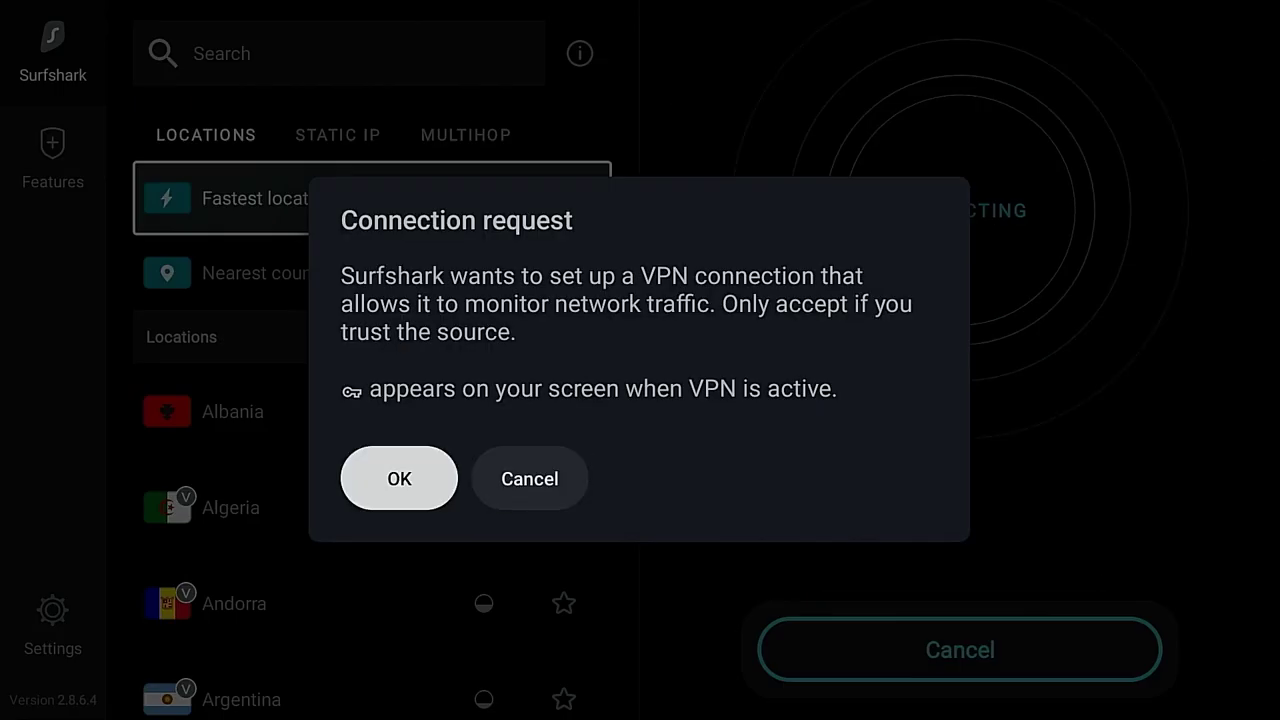
key(Return)
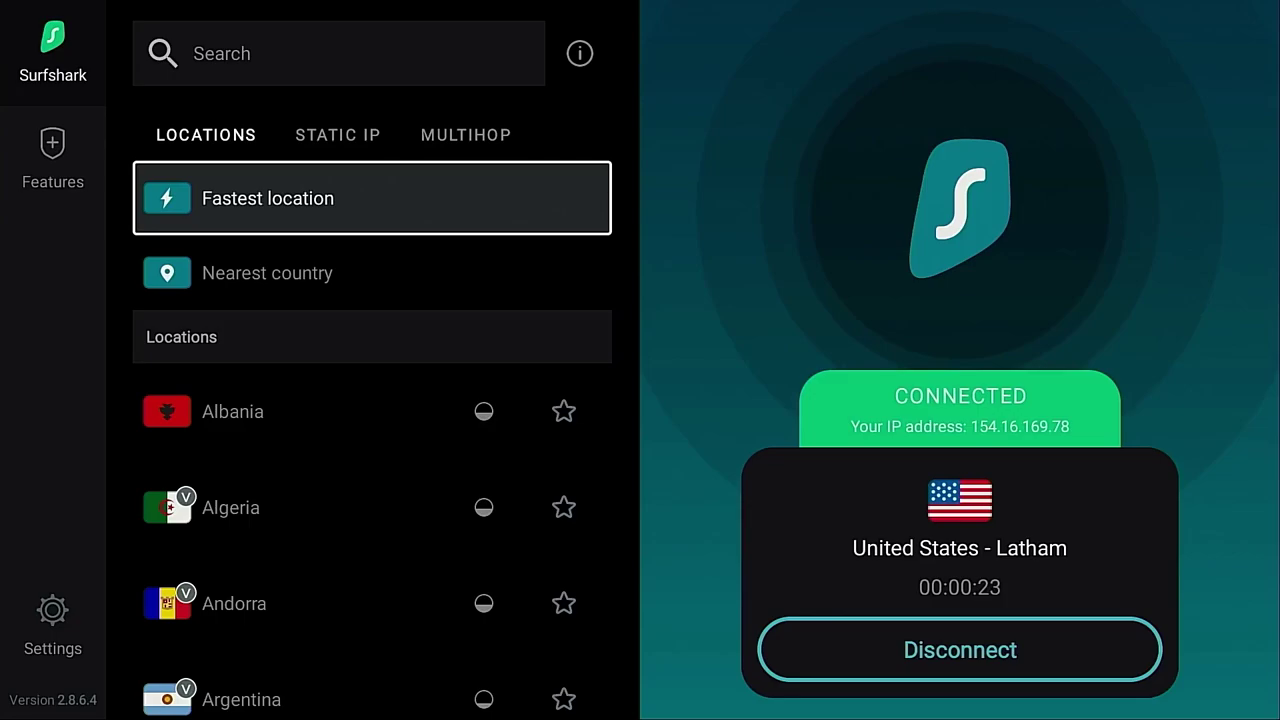
Go home and launch analiti to start a speed test over the connected Surfshark VPN
key(Home)
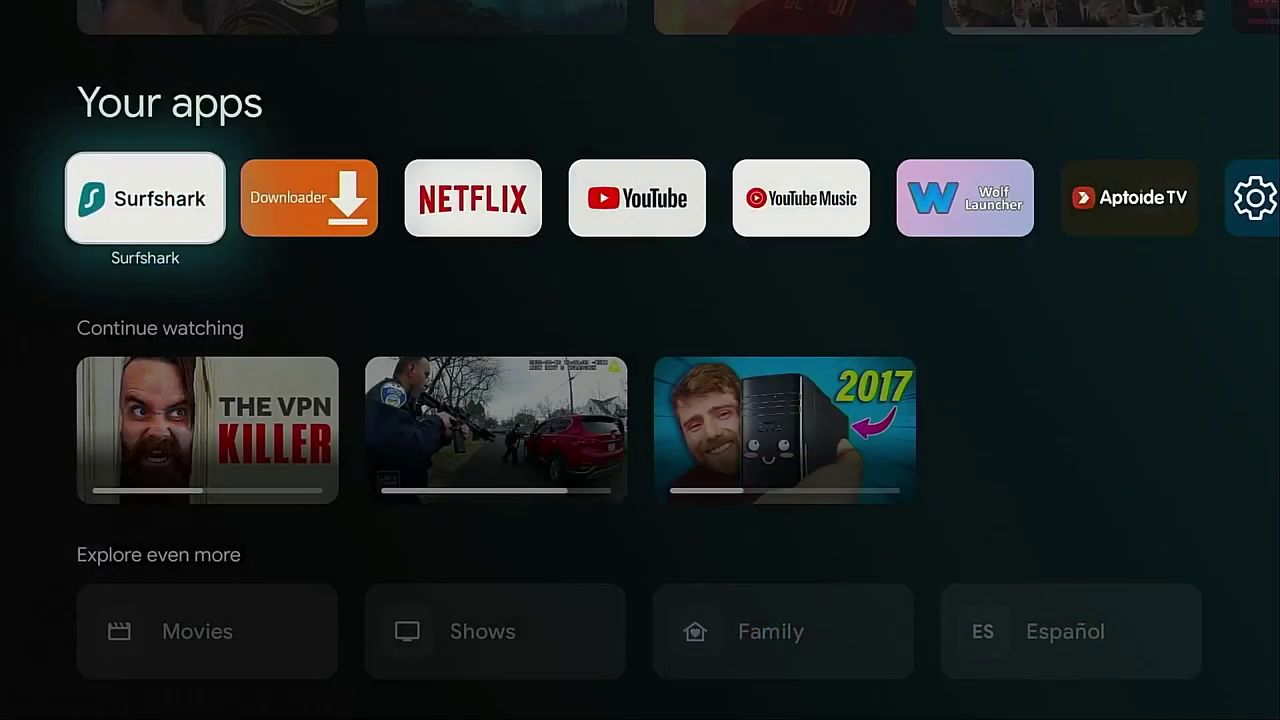
key(Right)
key(Right)
key(Right)
key(Right)
key(Right)
key(Right)
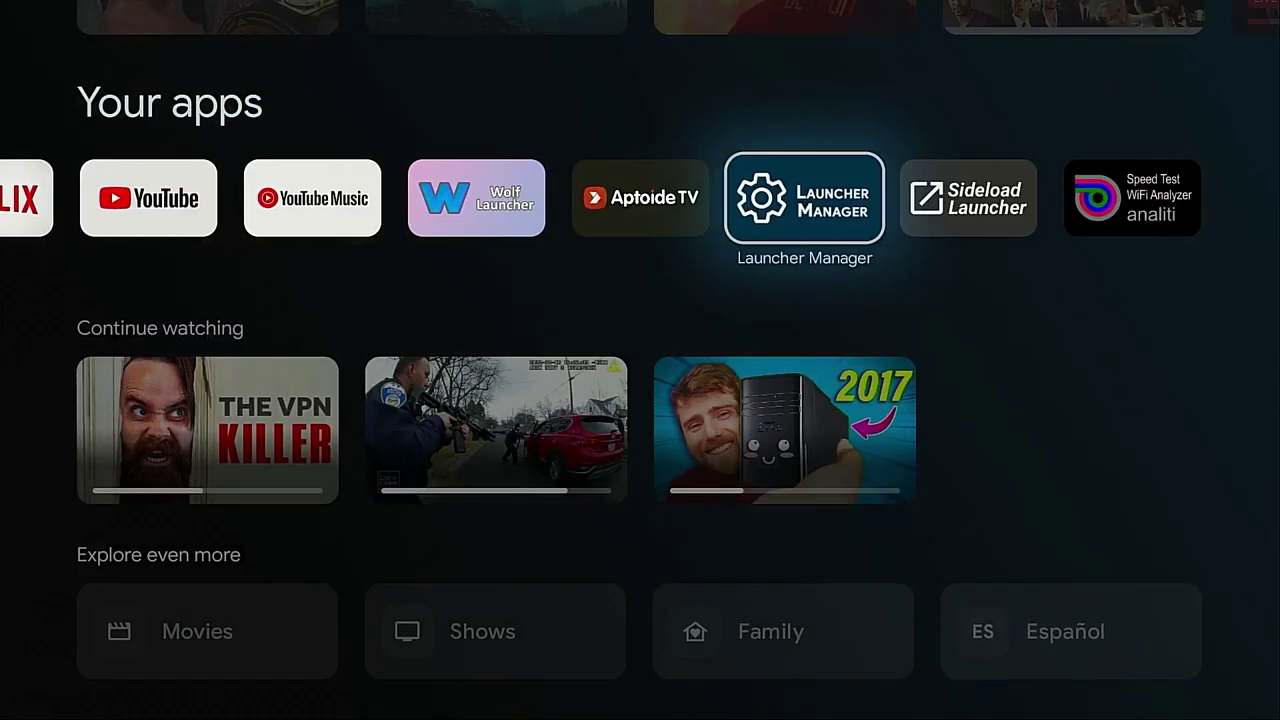
key(Return)
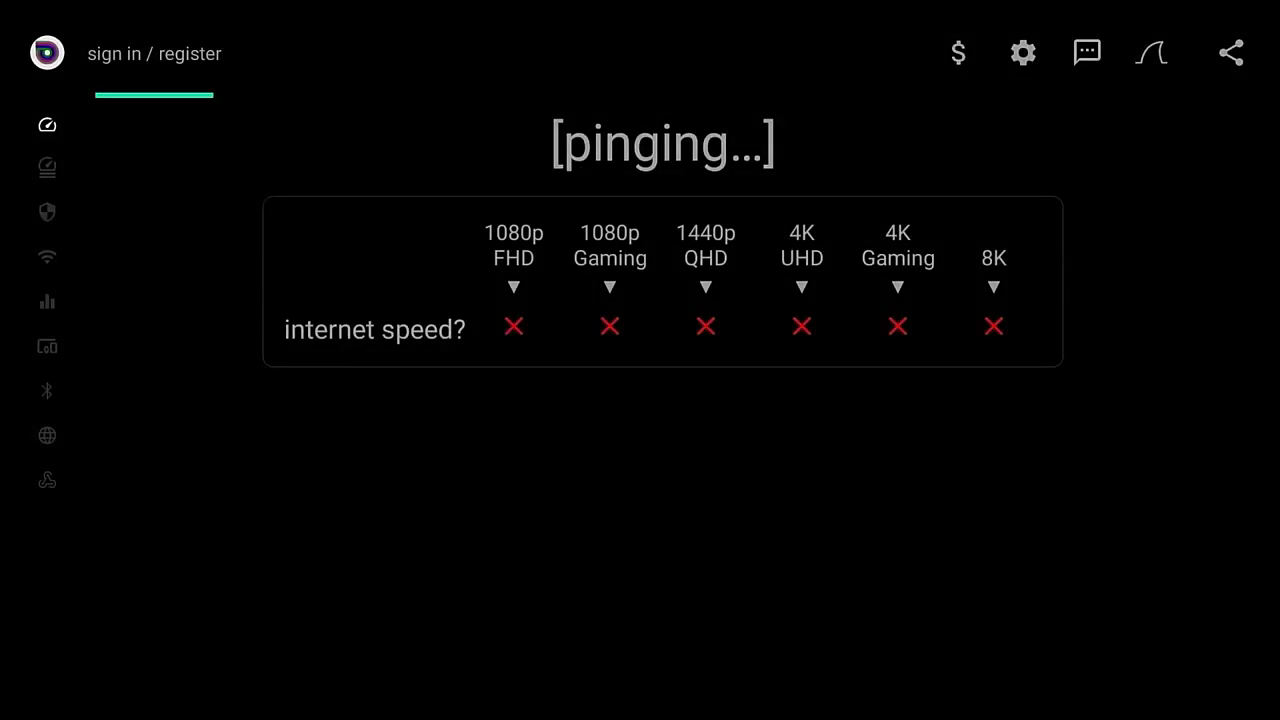